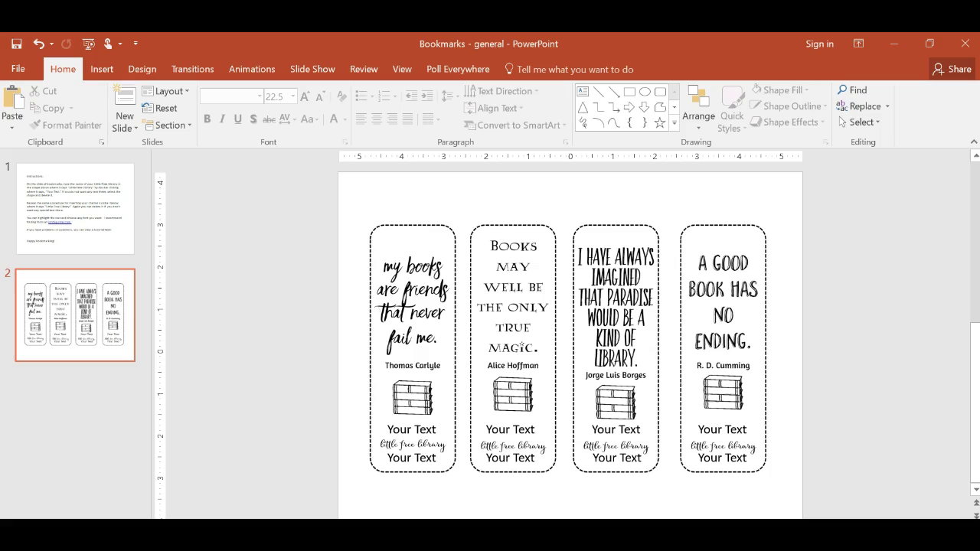
- Replace the first bookmark's upper 'Your Text' with 'Emerald' and start a new line below it
mouse_move(440, 341)
left_mouse_down()
mouse_move(437, 306)
mouse_move(531, 306)
mouse_move(478, 393)
mouse_move(337, 335)
mouse_move(429, 329)
mouse_move(445, 276)
mouse_move(443, 341)
left_mouse_up()
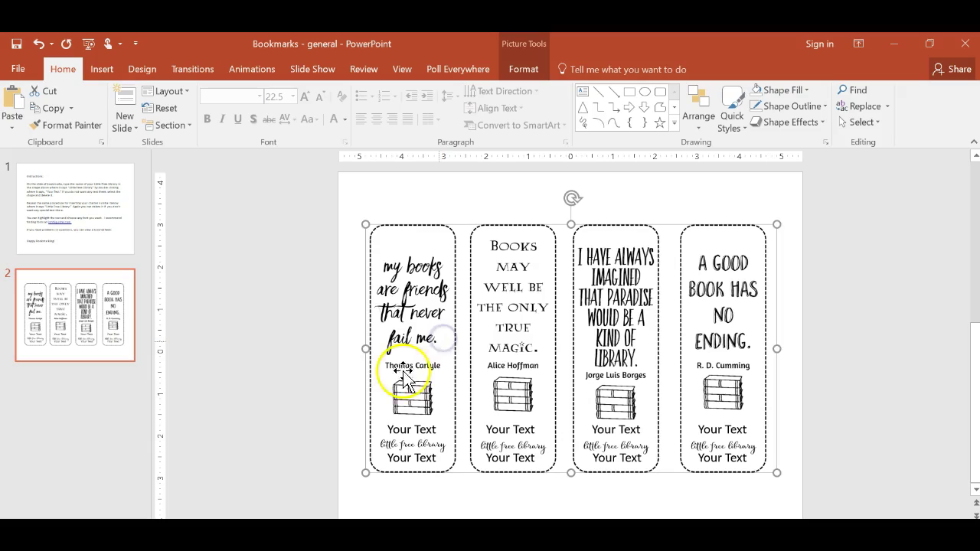
left_click(302, 354)
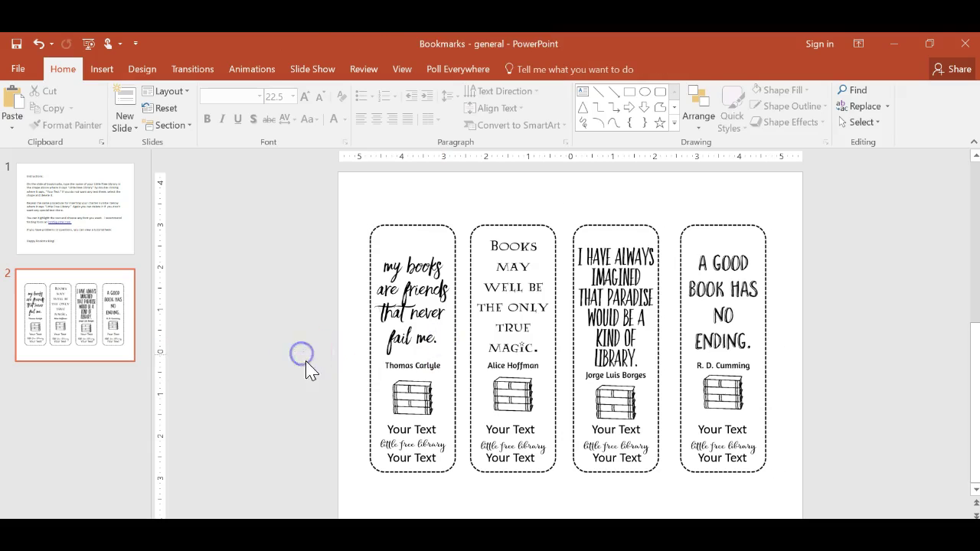
left_click(423, 430)
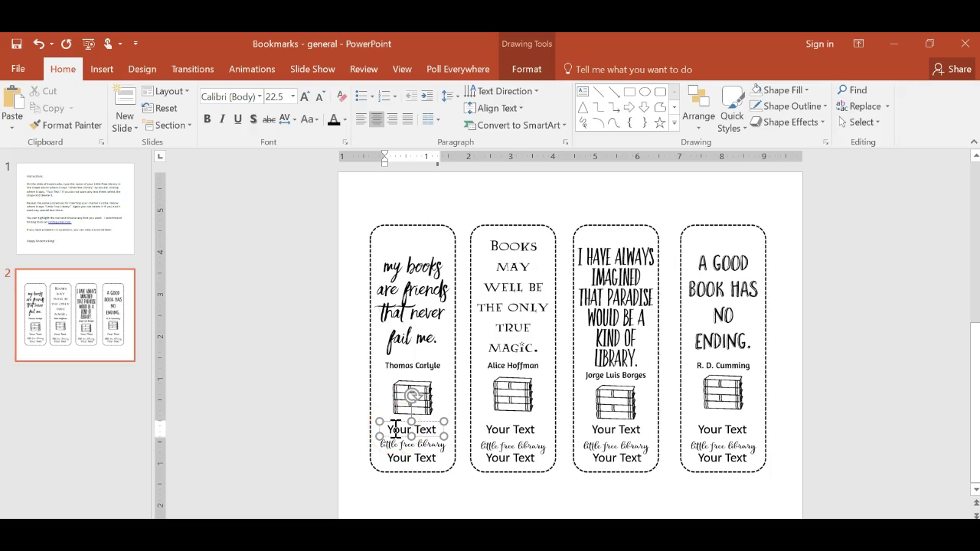
left_click(398, 429)
left_click_drag(435, 430, 392, 429)
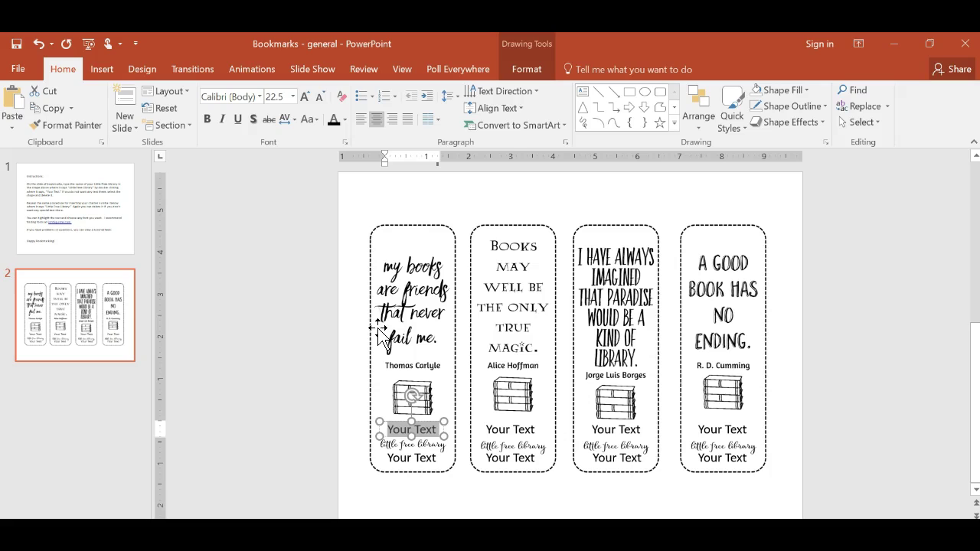
type("Emerald")
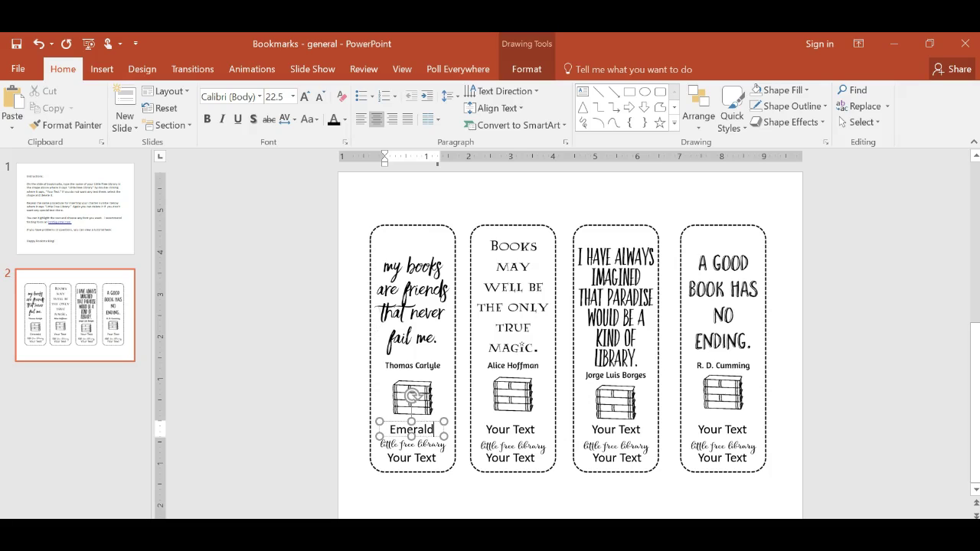
key("Return")
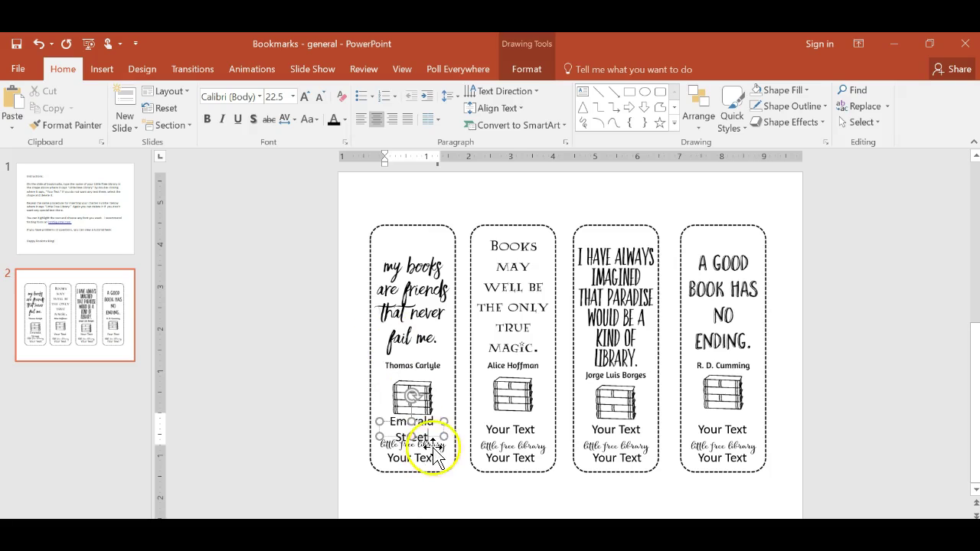
- Set the 'Emerald Street' text on the first bookmark to font size 16
left_click_drag(446, 434, 449, 431)
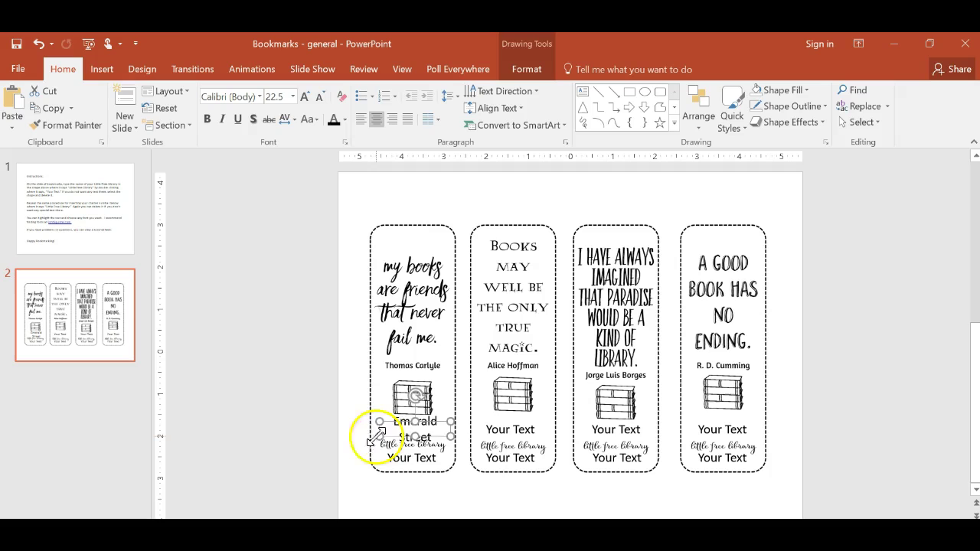
left_click_drag(378, 435, 373, 436)
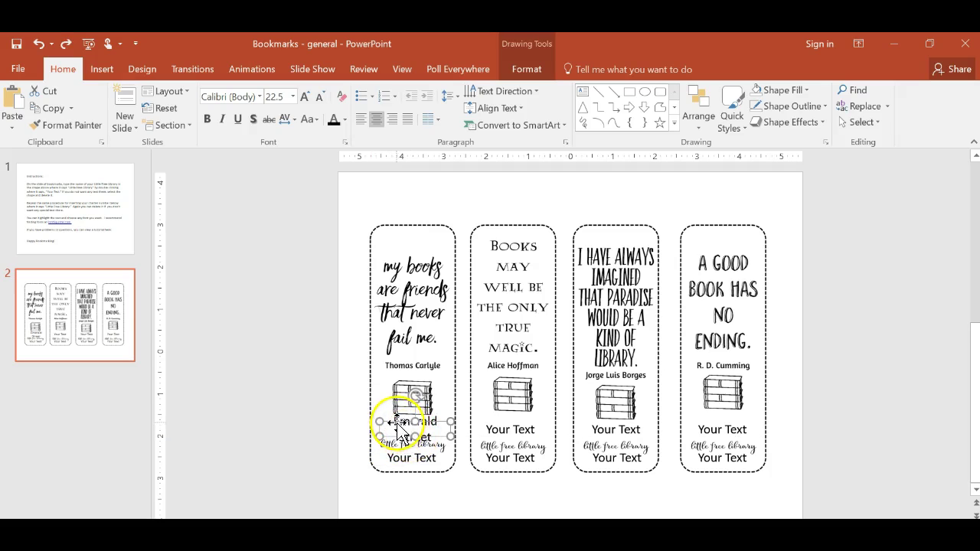
key("ctrl+z")
left_click(400, 424)
left_click_drag(401, 422, 378, 414)
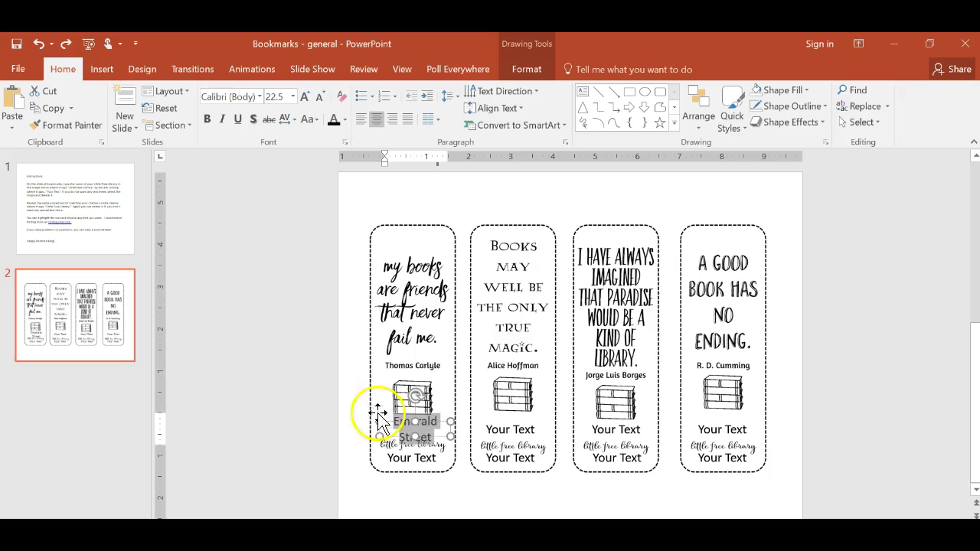
left_click(292, 98)
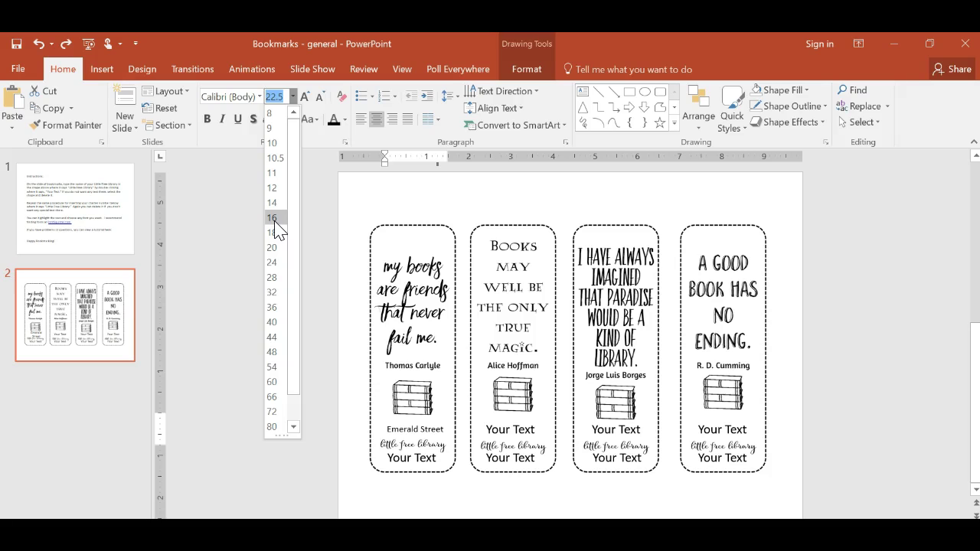
left_click(275, 221)
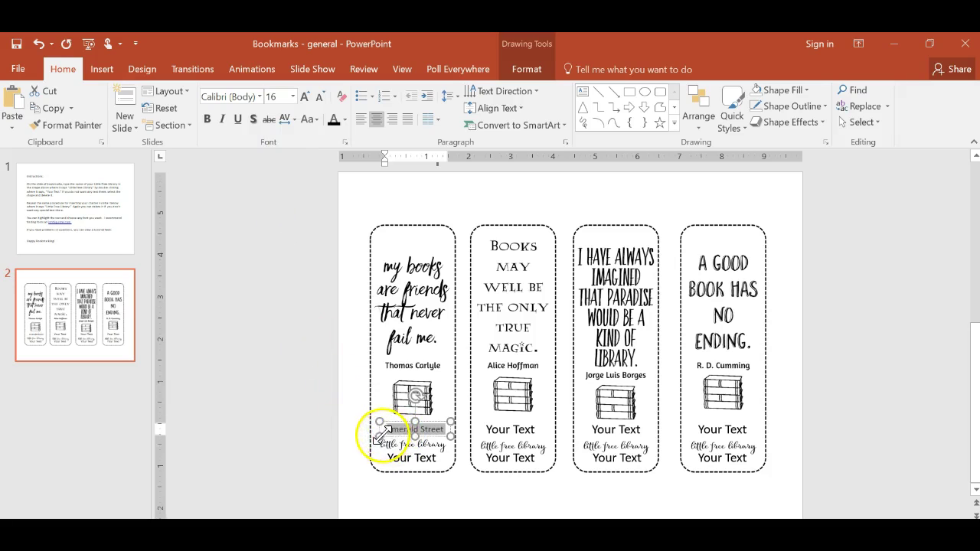
- Widen the Emerald Street text box so the street name fits on one line
left_click_drag(380, 436, 373, 436)
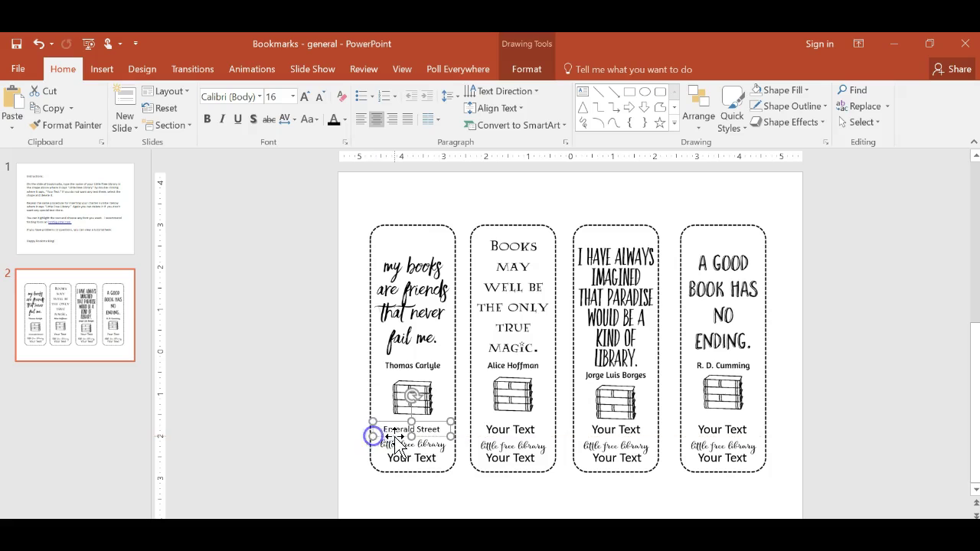
left_click(398, 430)
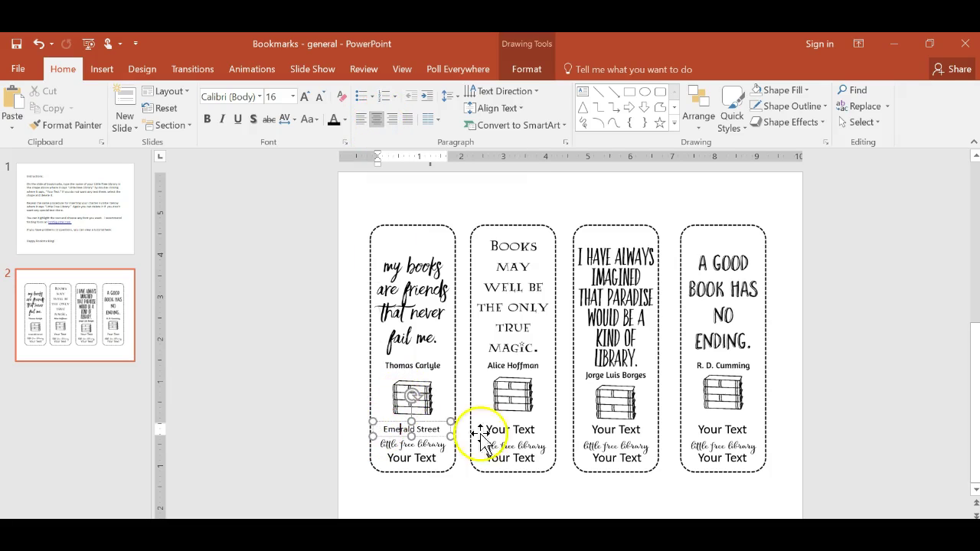
left_click(451, 435)
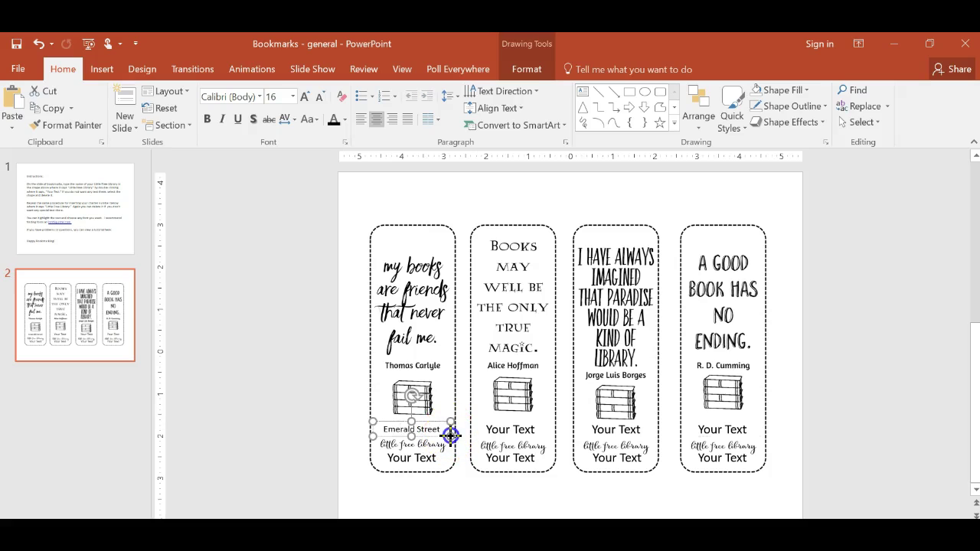
left_click_drag(451, 435, 373, 437)
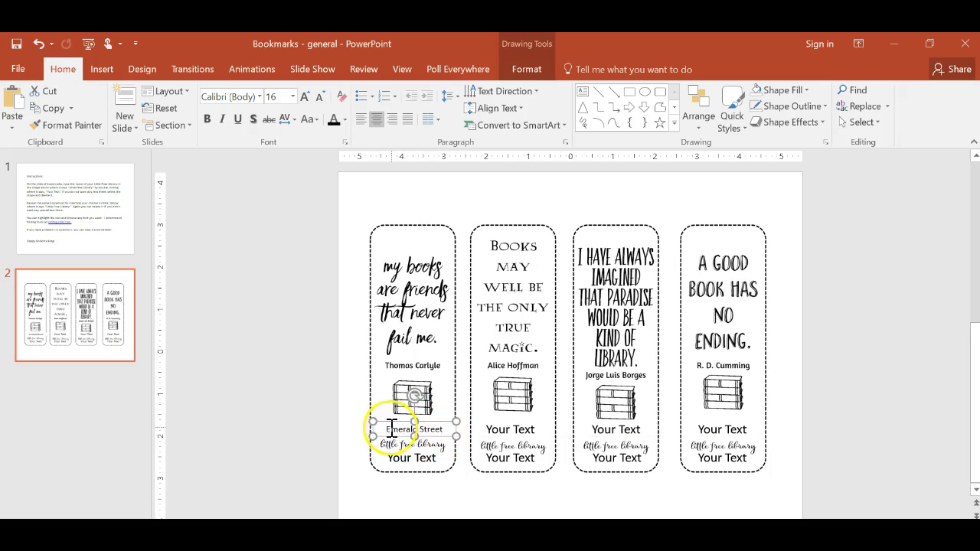
- Replace the bottom 'Your Text' with 'Charter' and the library's charter number, trimming the extra digit
left_click(390, 458)
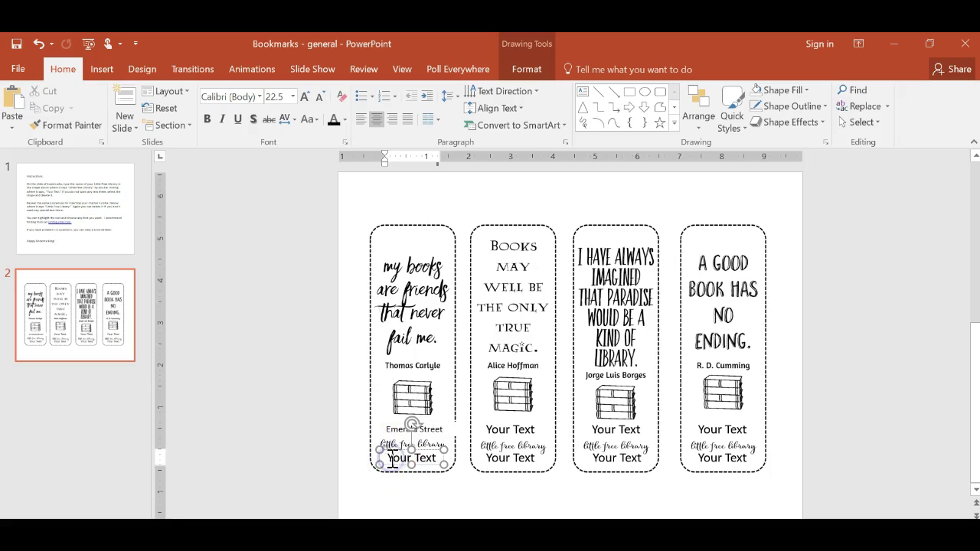
left_click_drag(391, 458, 433, 460)
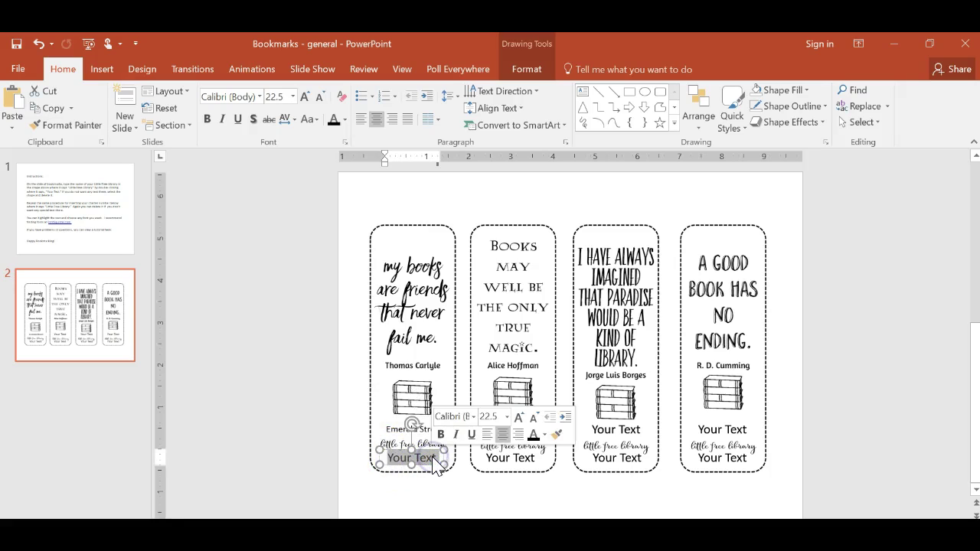
type("Charter")
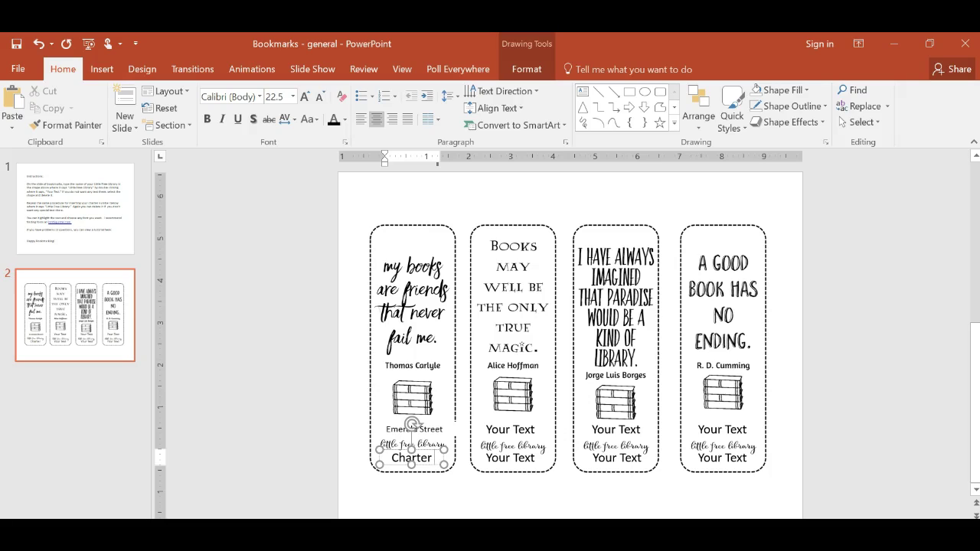
type(" 229230928309")
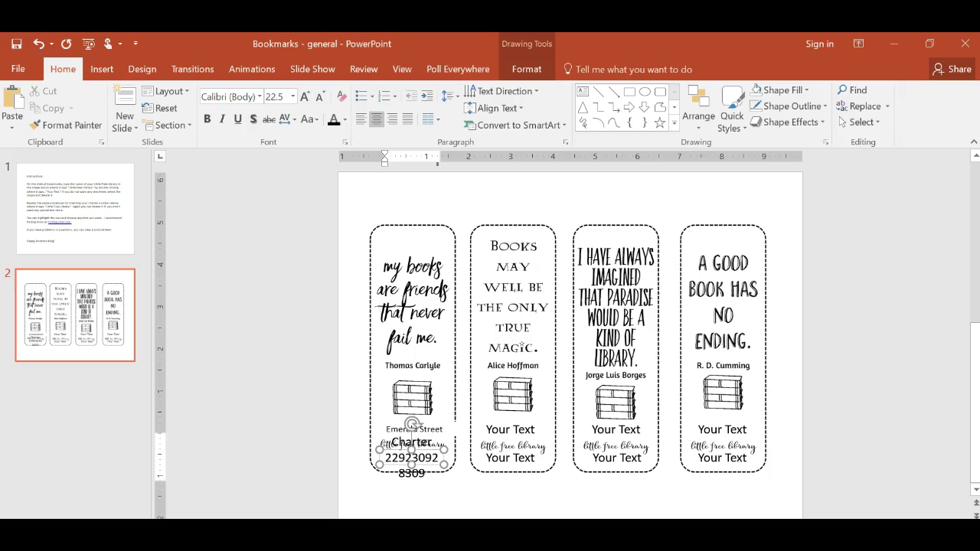
key("BackSpace")
key("BackSpace")
key("BackSpace")
key("BackSpace")
key("BackSpace")
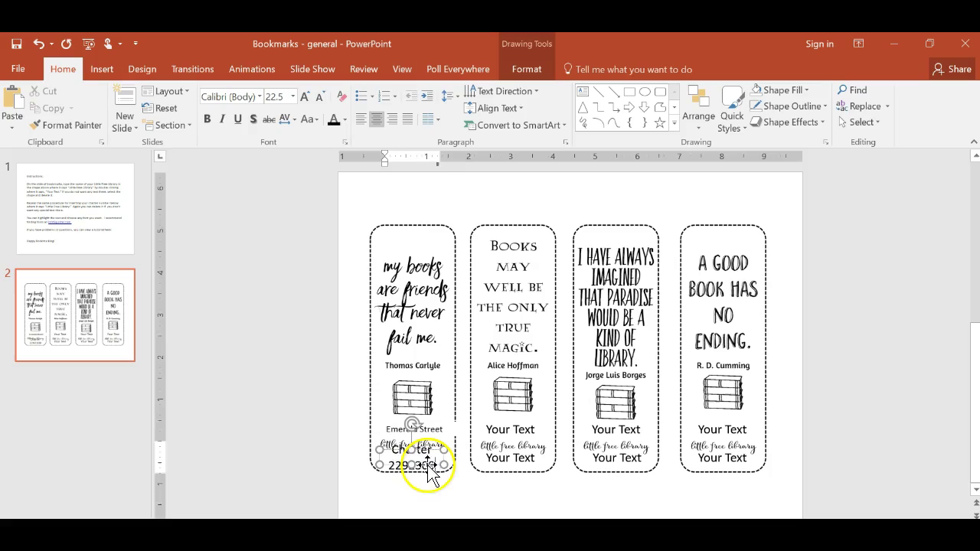
- Reselect the charter text box and highlight the charter number text
left_click(427, 465)
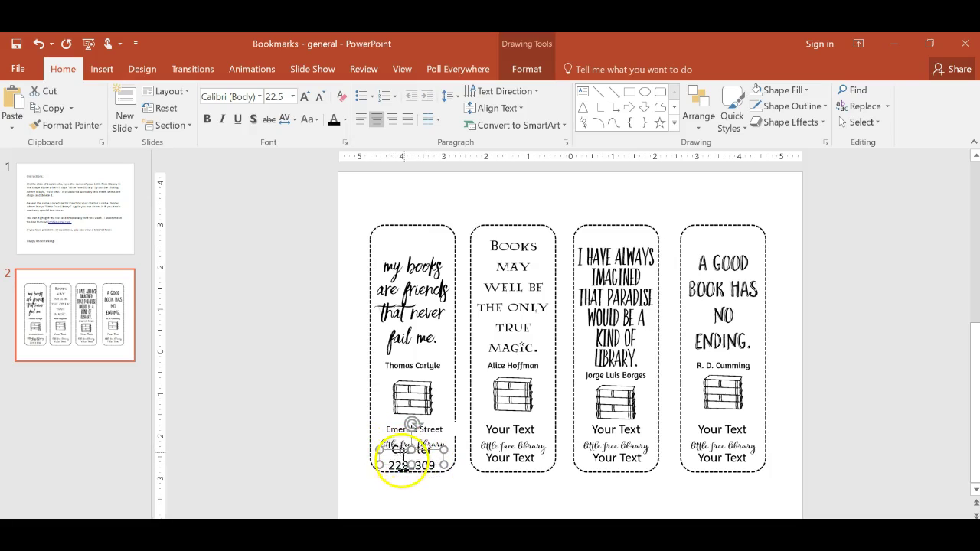
key("ctrl+a")
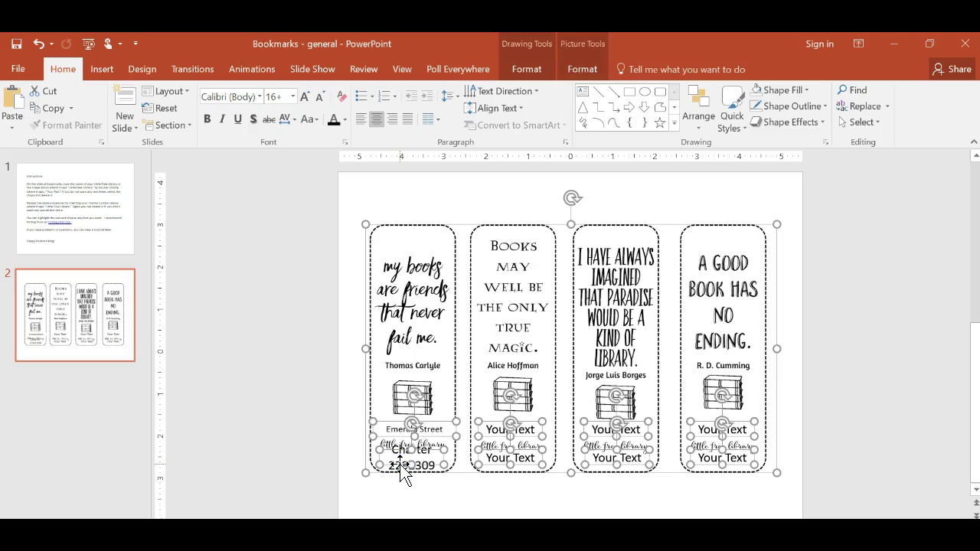
left_click(315, 462)
left_click(400, 467)
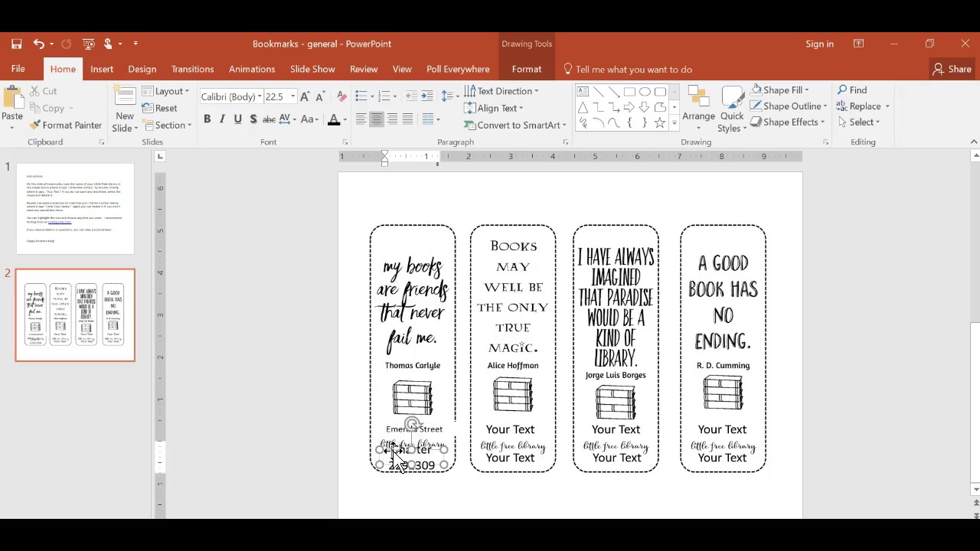
key("Escape")
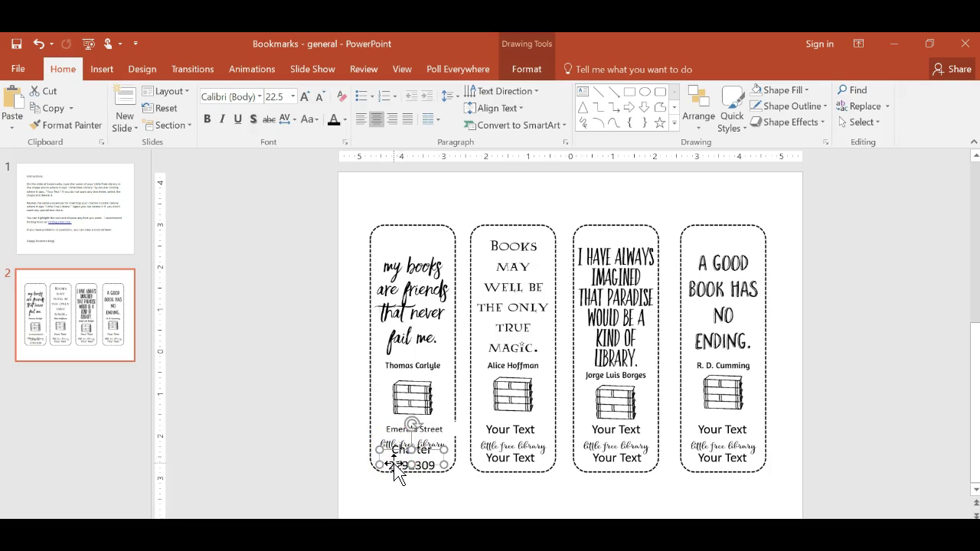
left_click_drag(389, 465, 440, 464)
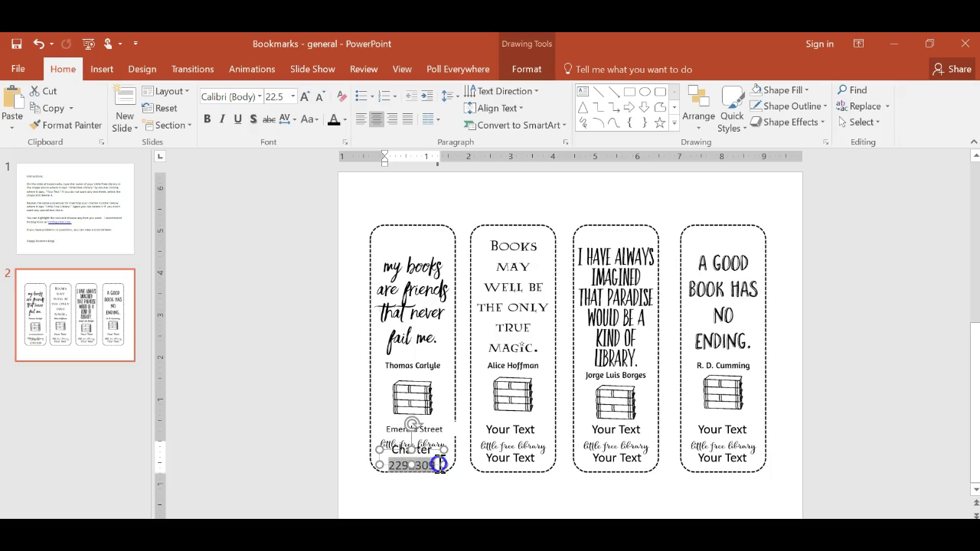
- Try 12 then 16 point for the charter number, and set the word Charter to 16
left_click(293, 97)
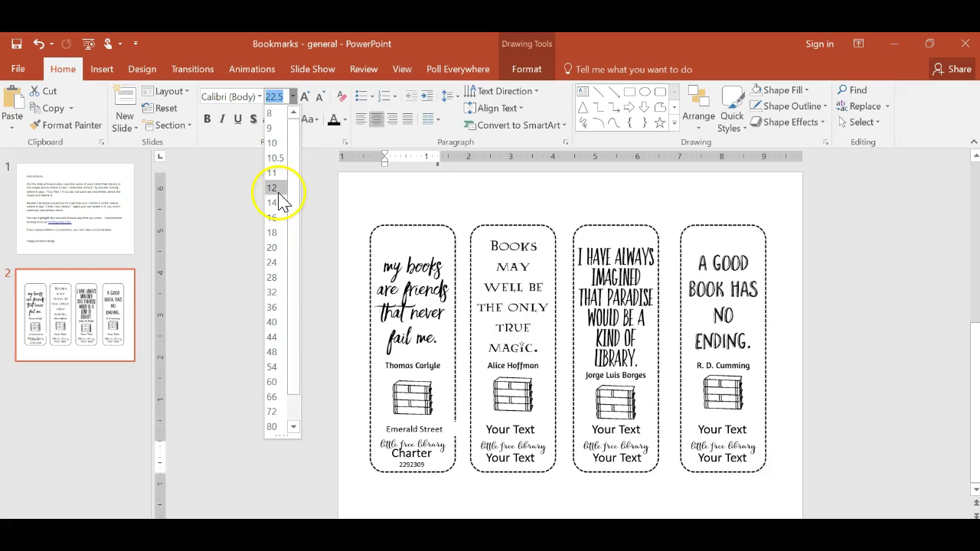
left_click(280, 197)
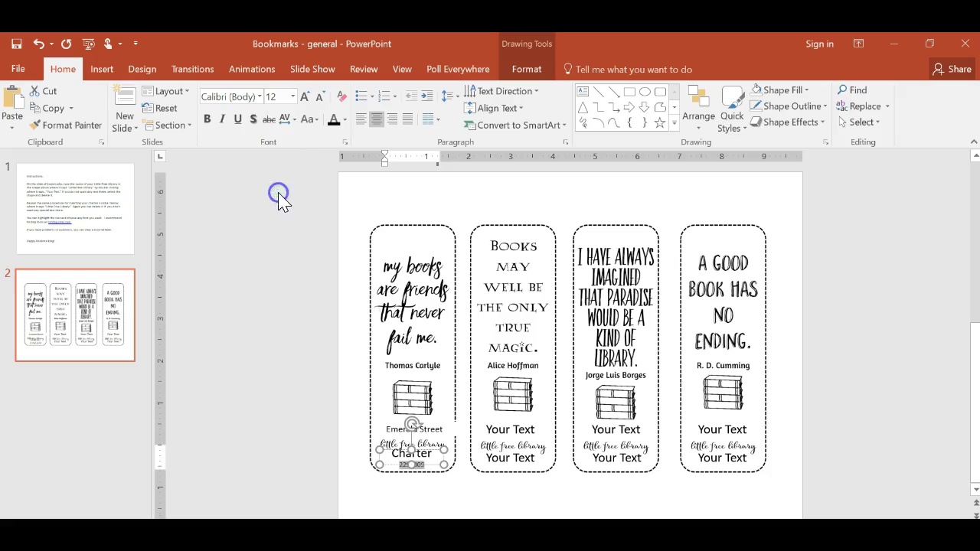
left_click(293, 98)
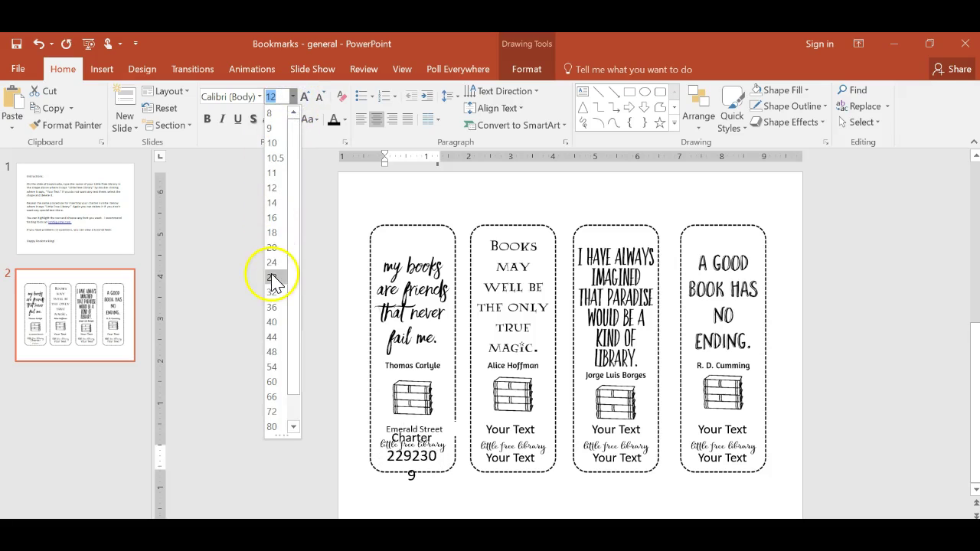
left_click(277, 223)
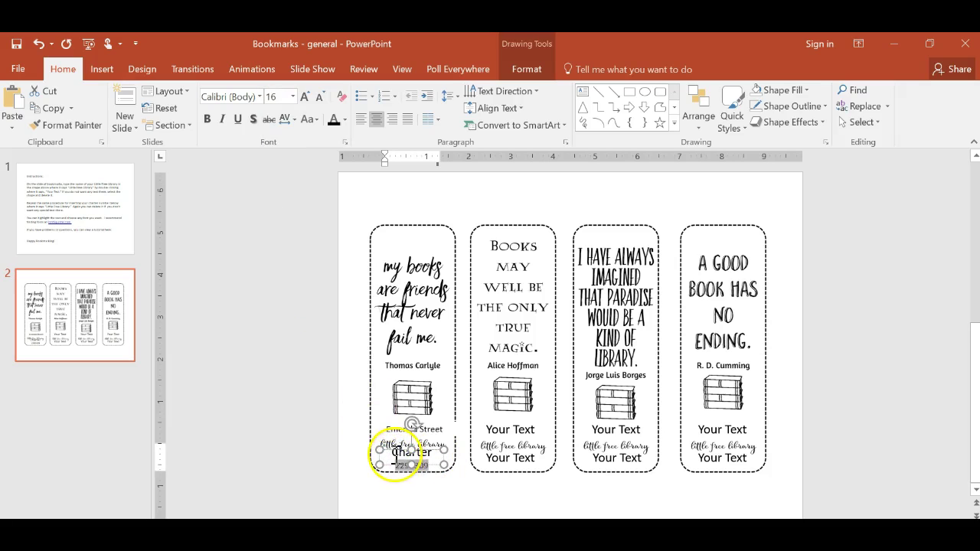
double_click(399, 454)
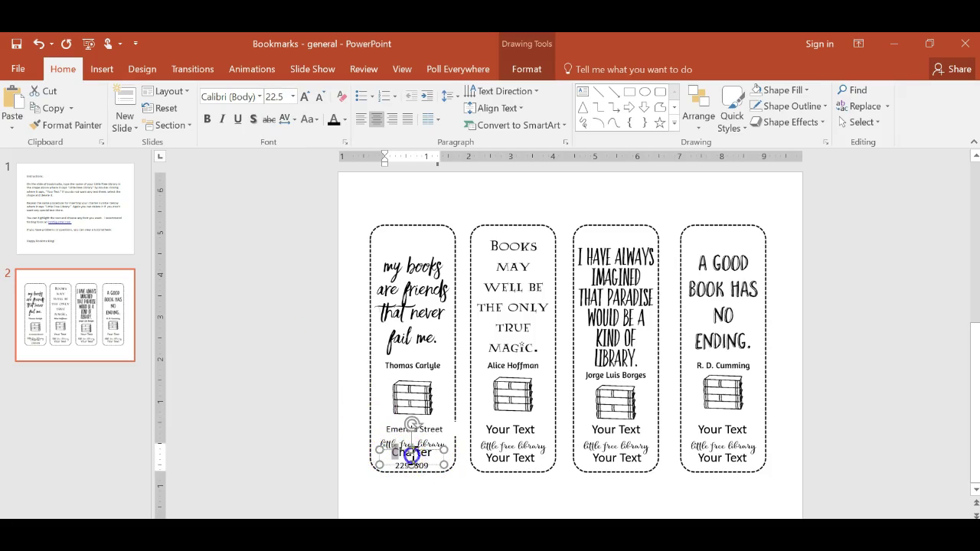
left_click(292, 98)
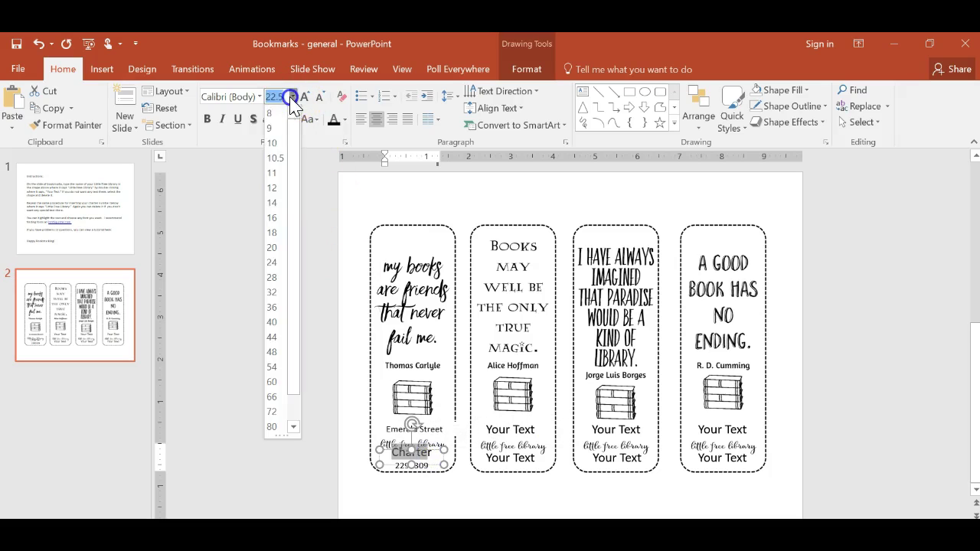
left_click(274, 216)
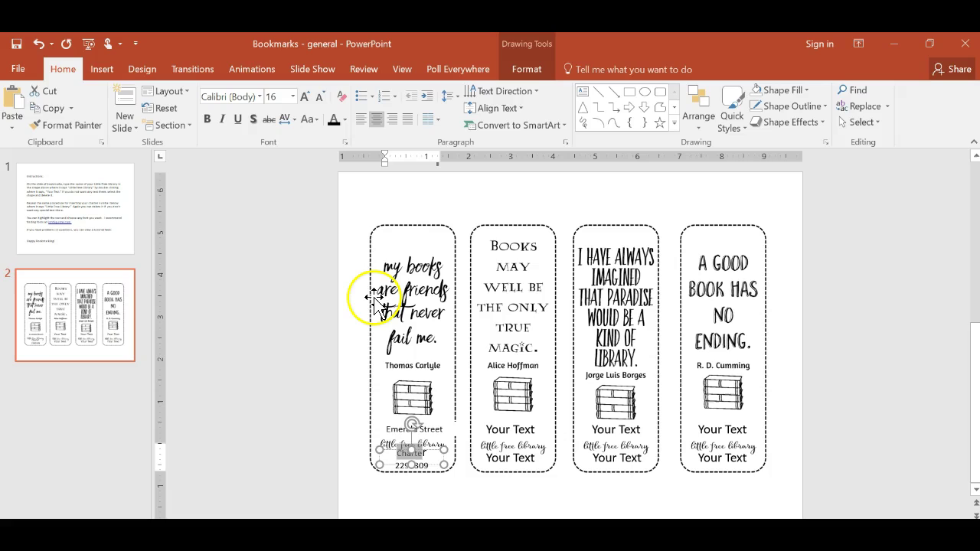
- Add '#' to the Charter label, make the whole charter line 12 point, and remove the stray letter
type("Char")
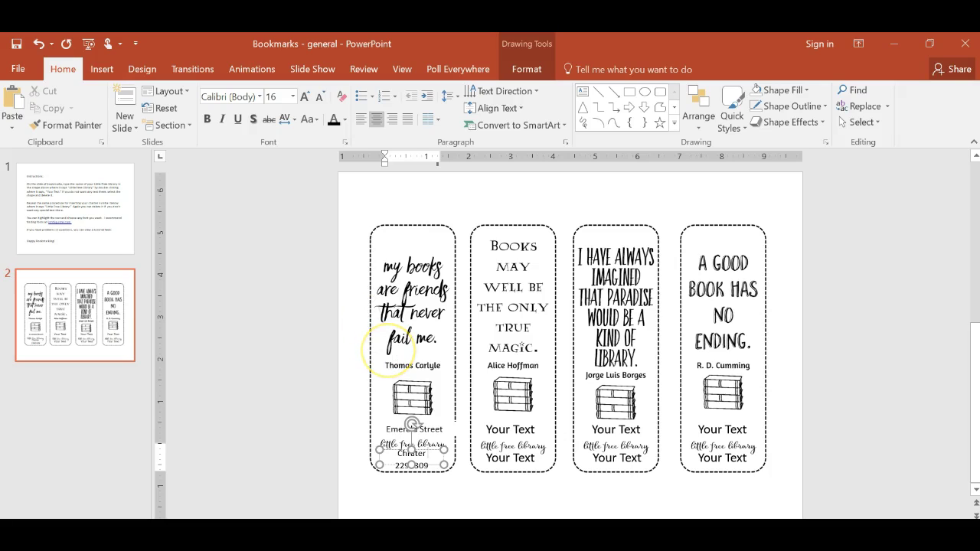
type("#")
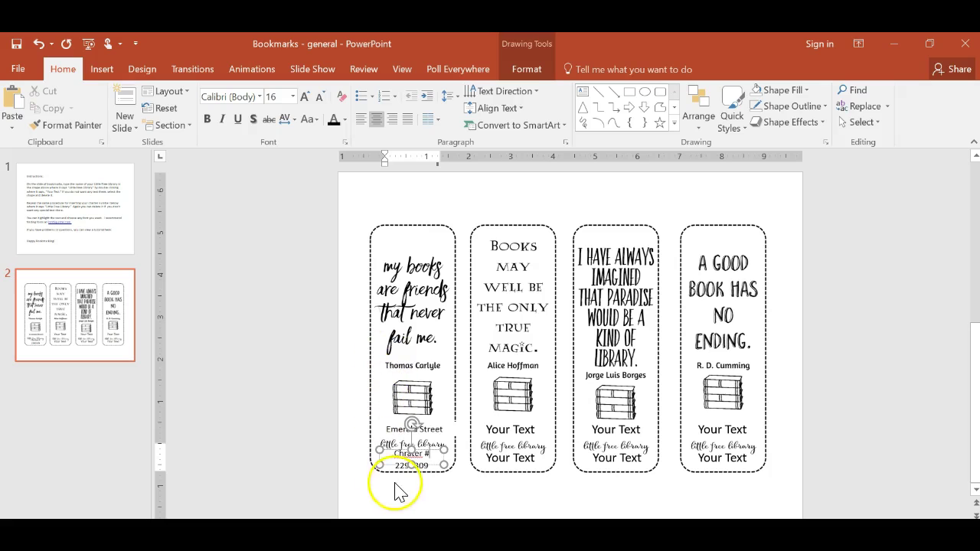
left_click(395, 456)
left_click_drag(395, 456, 429, 467)
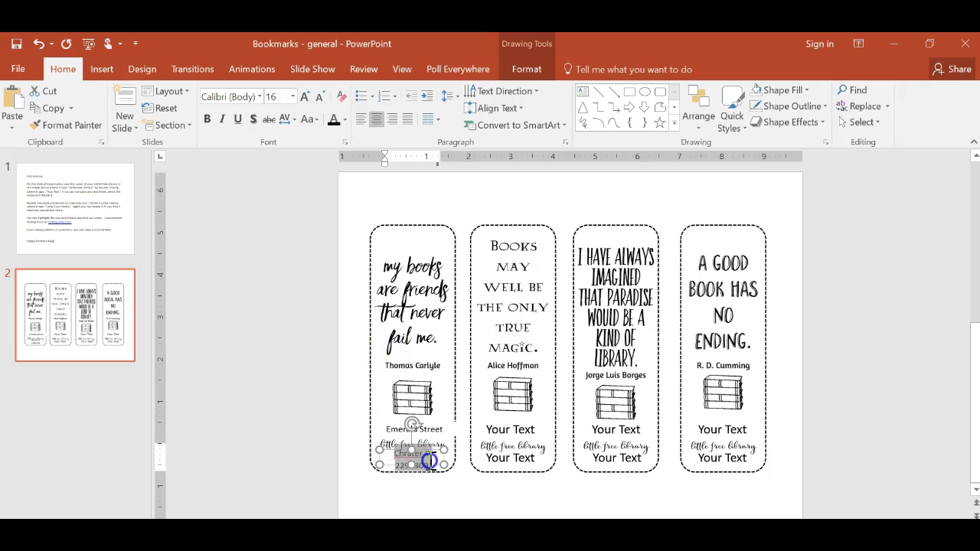
left_click(293, 97)
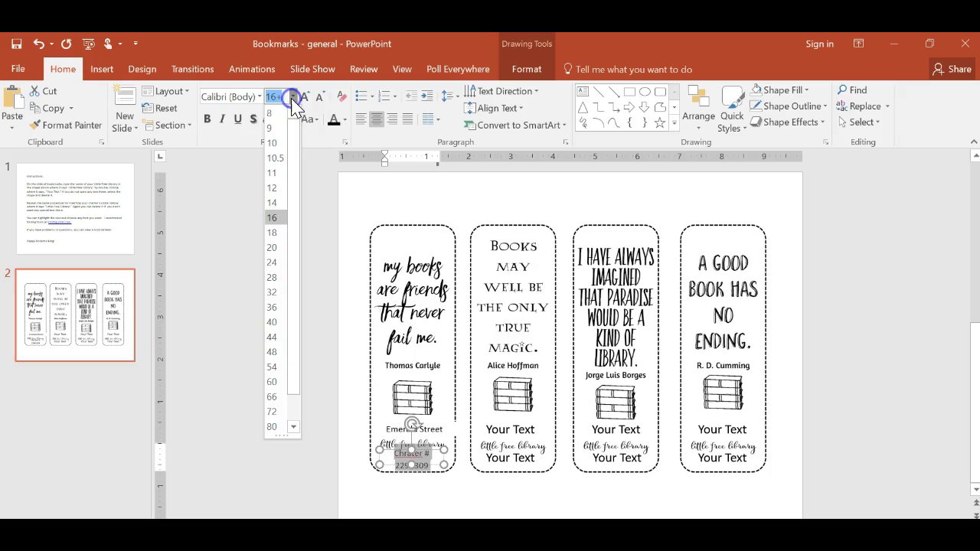
left_click(275, 188)
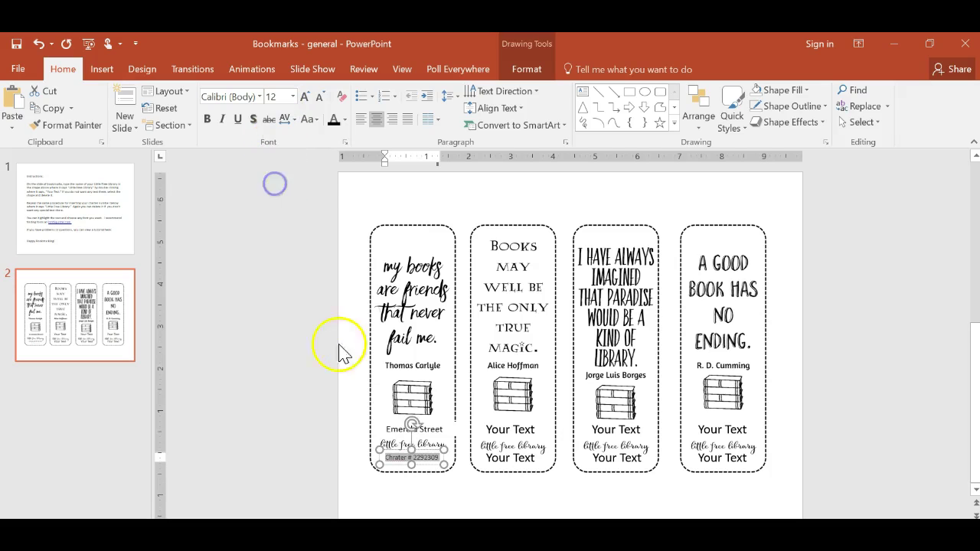
left_click(399, 459)
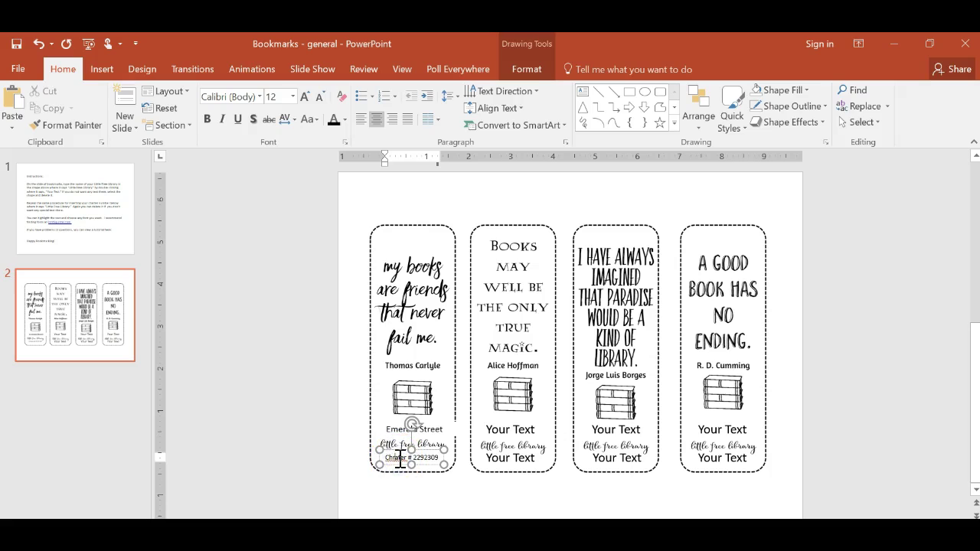
key("BackSpace")
- Delete both the Emerald Street and Charter # text boxes from the first bookmark
left_click_drag(434, 460, 412, 458)
left_click(492, 458)
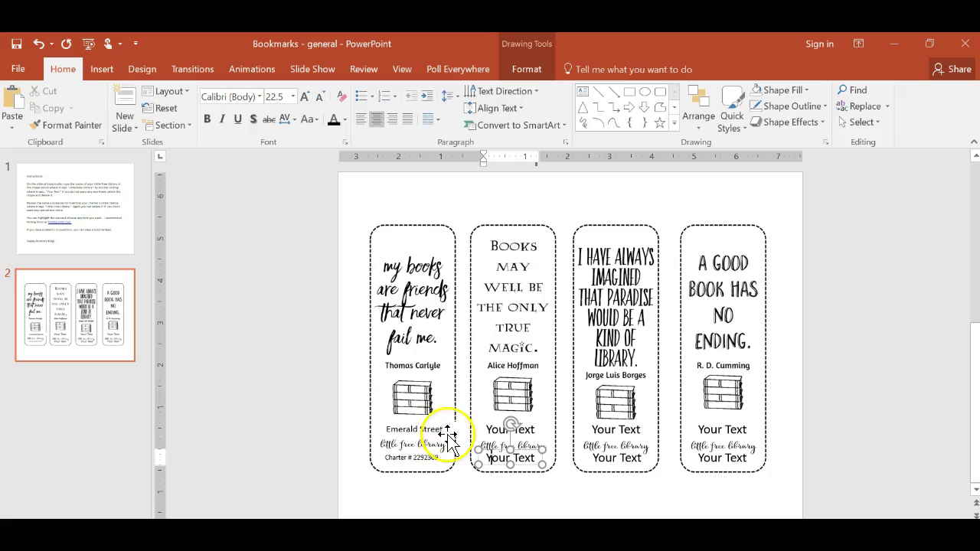
left_click(399, 427)
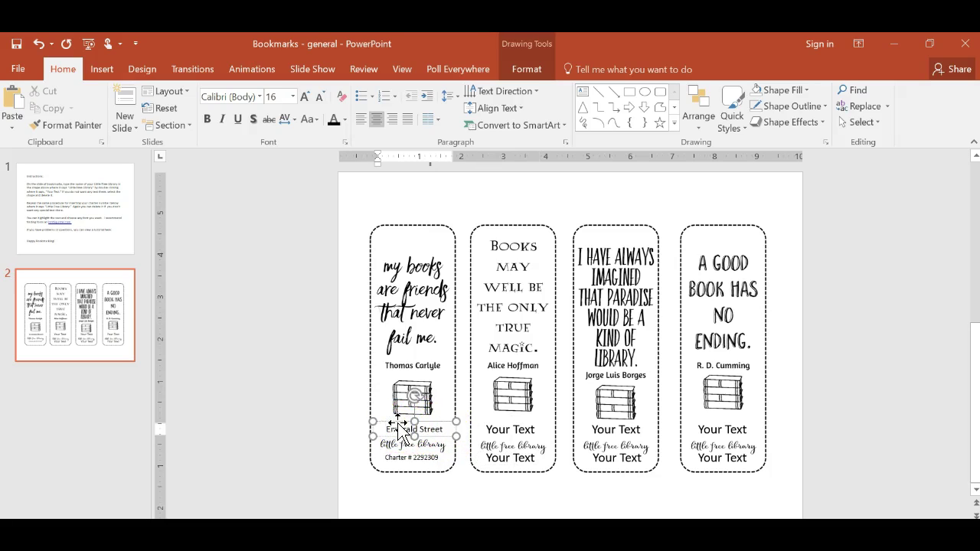
left_click(398, 423)
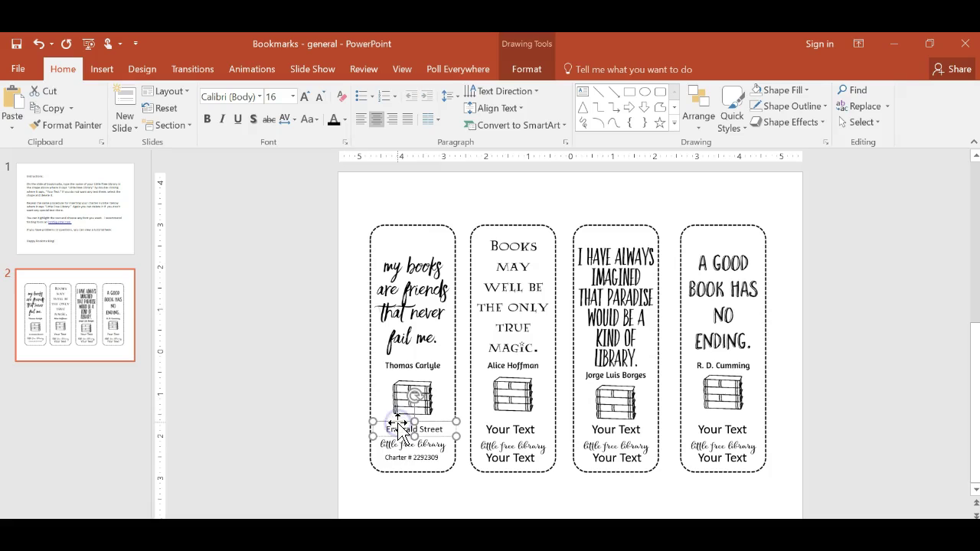
key("Delete")
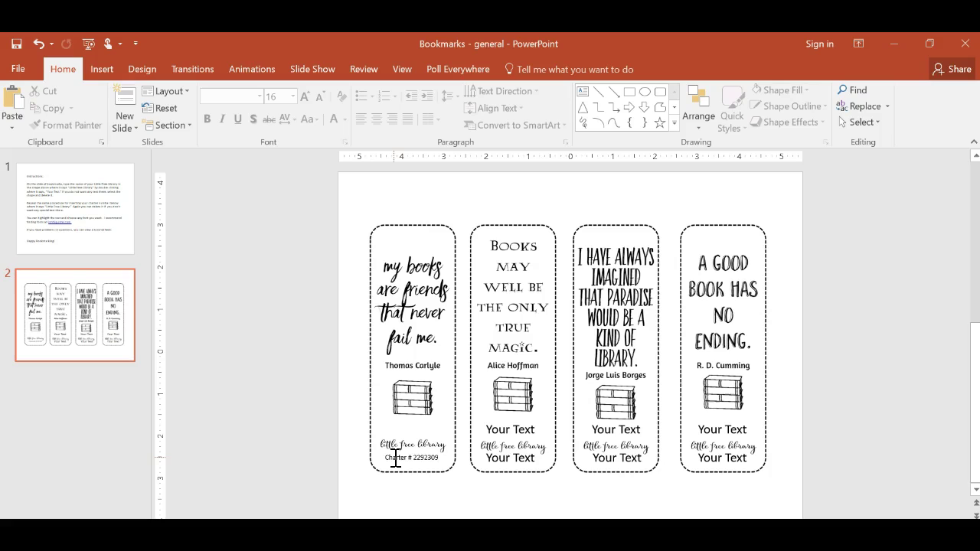
left_click(395, 457)
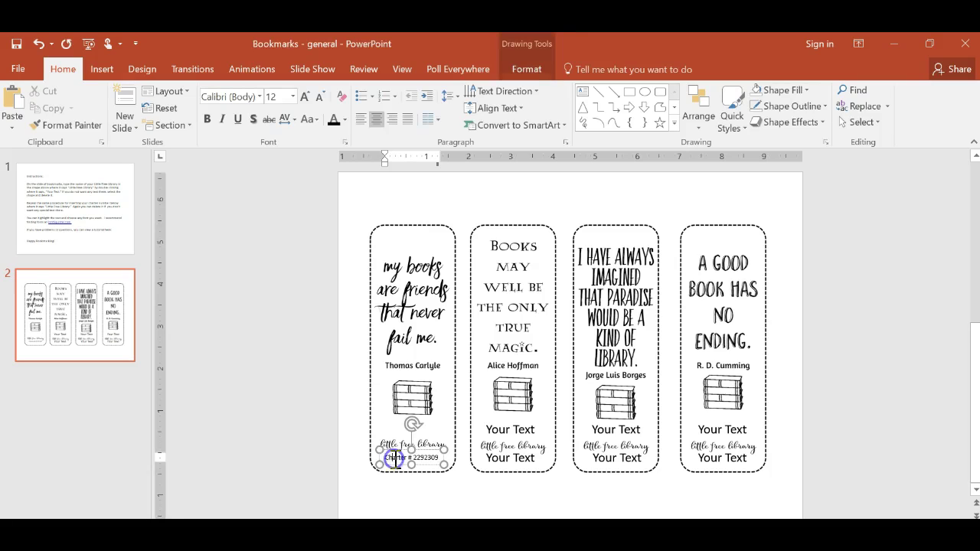
key("Delete")
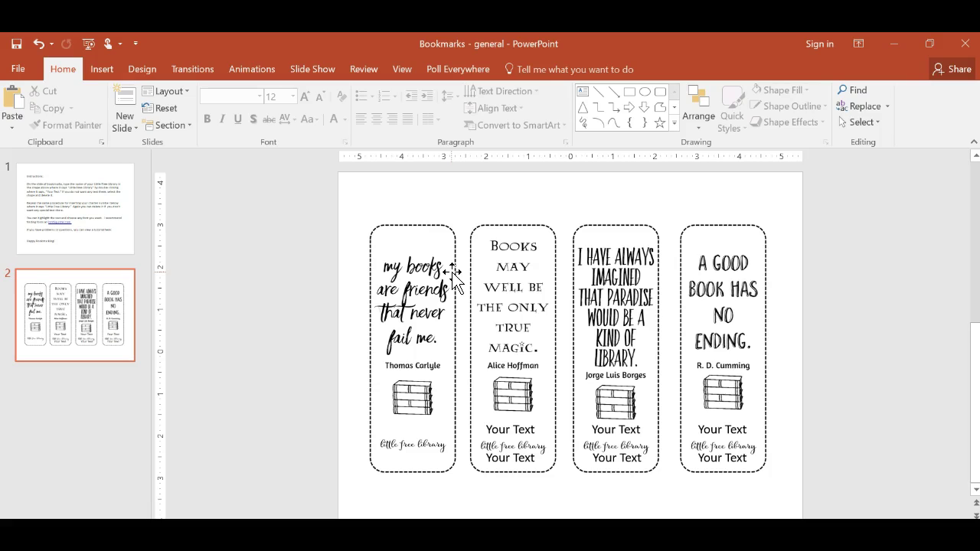
- Recolour the bookmarks picture with the light blue, then the dark aqua Recolor preset
left_click(453, 272)
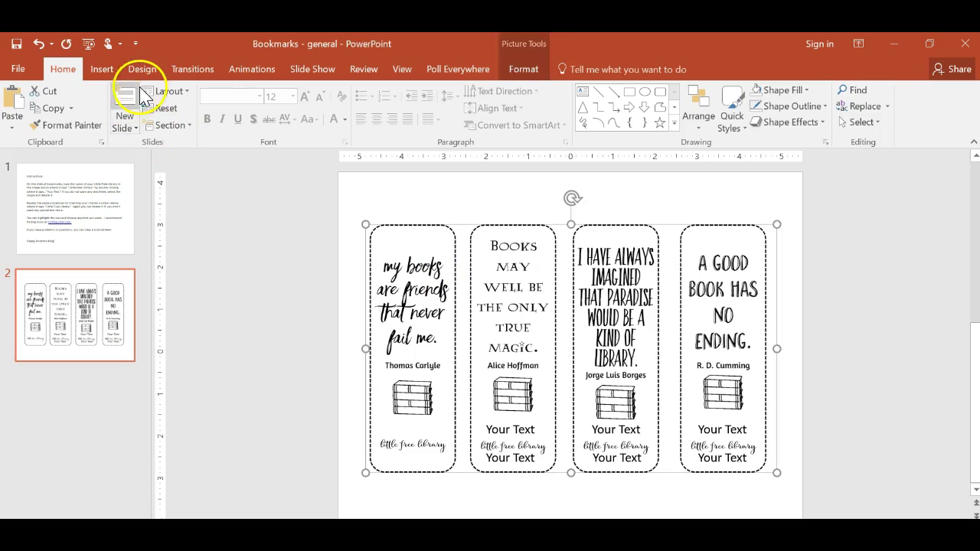
left_click(522, 71)
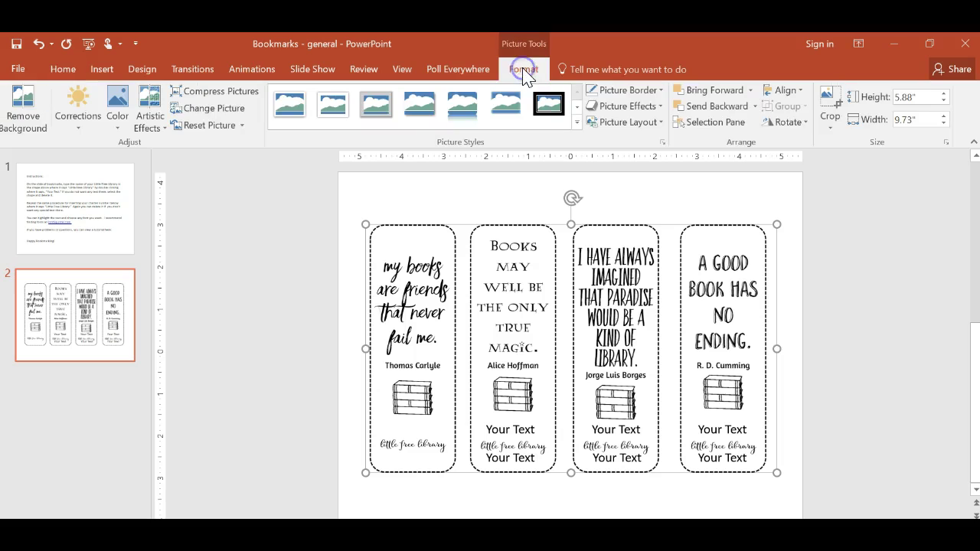
left_click(121, 103)
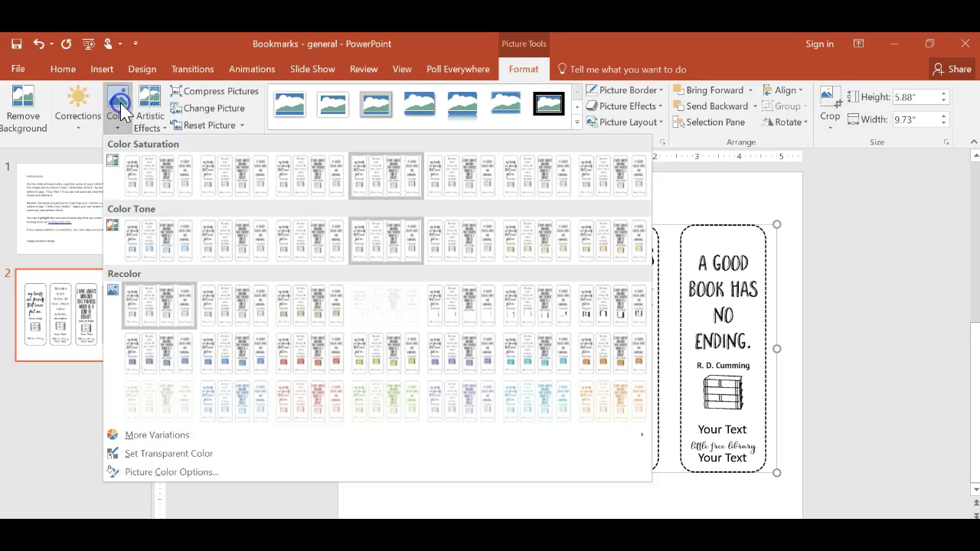
left_click(263, 413)
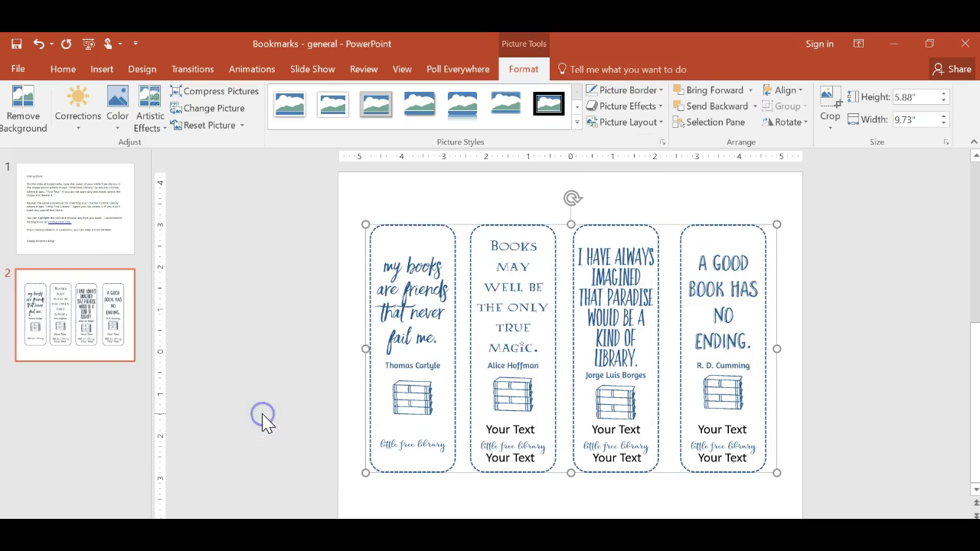
left_click(115, 119)
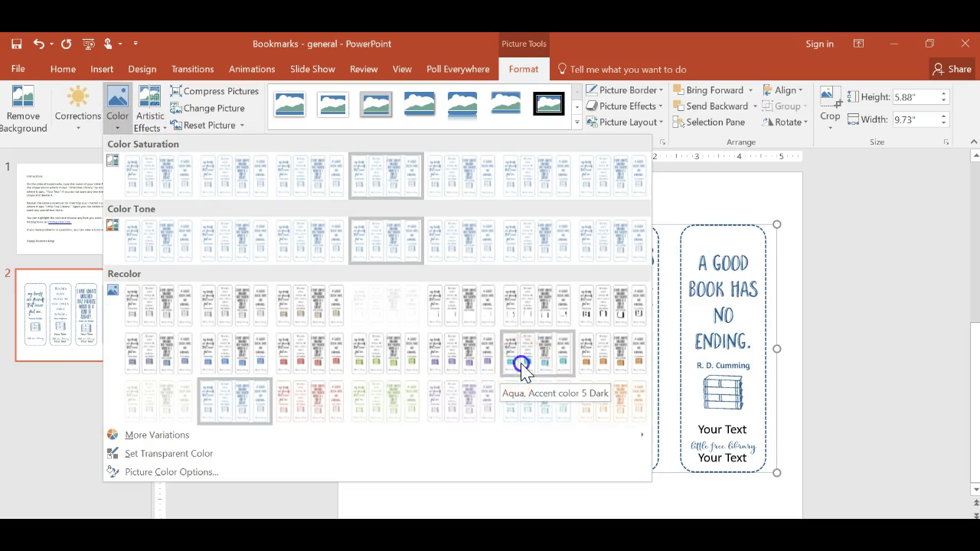
left_click(516, 365)
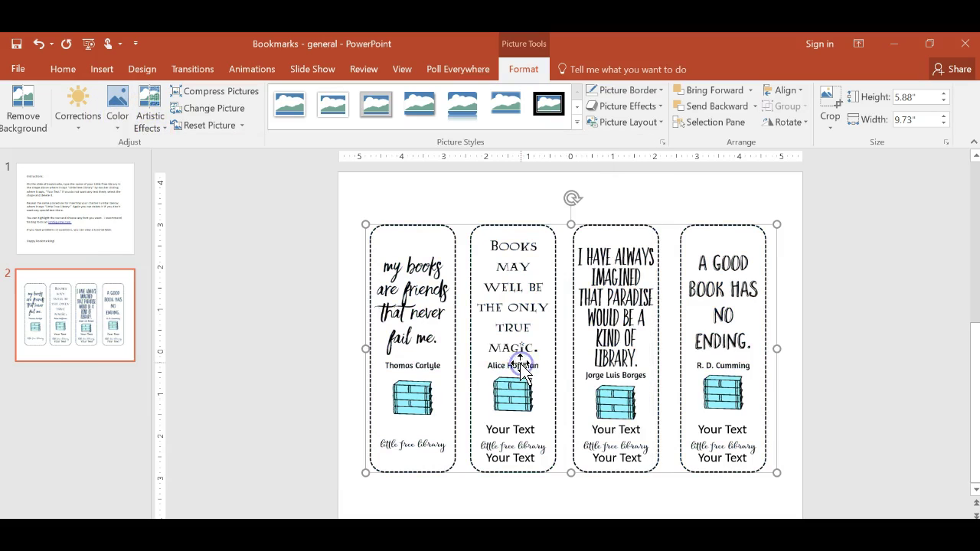
- Try the purple Recolor preset on the bookmarks picture, then settle on green
left_click(116, 119)
left_click(438, 371)
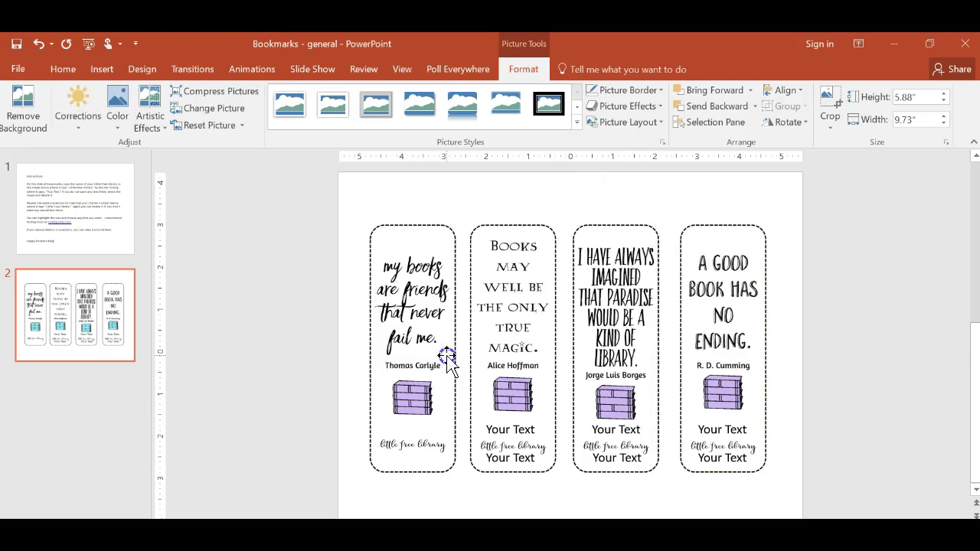
left_click(115, 107)
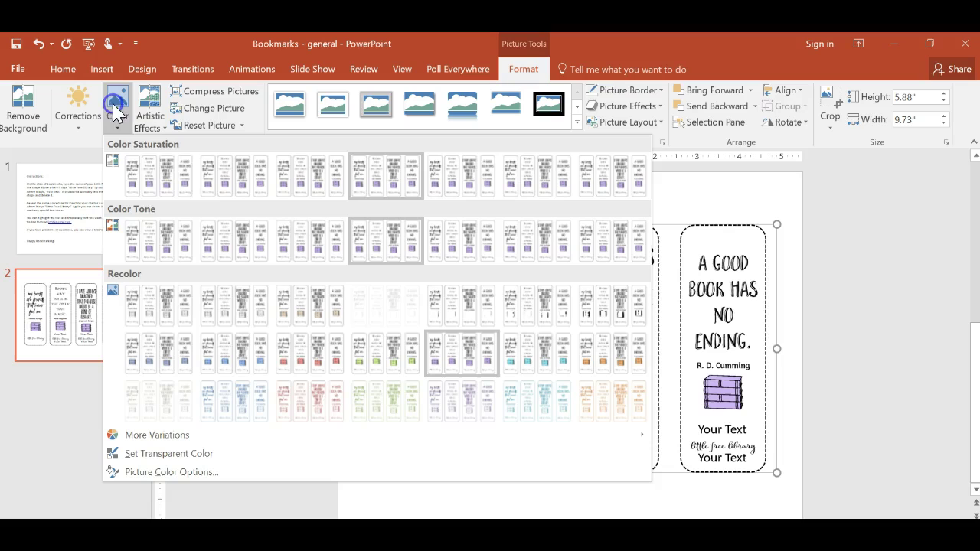
left_click(372, 402)
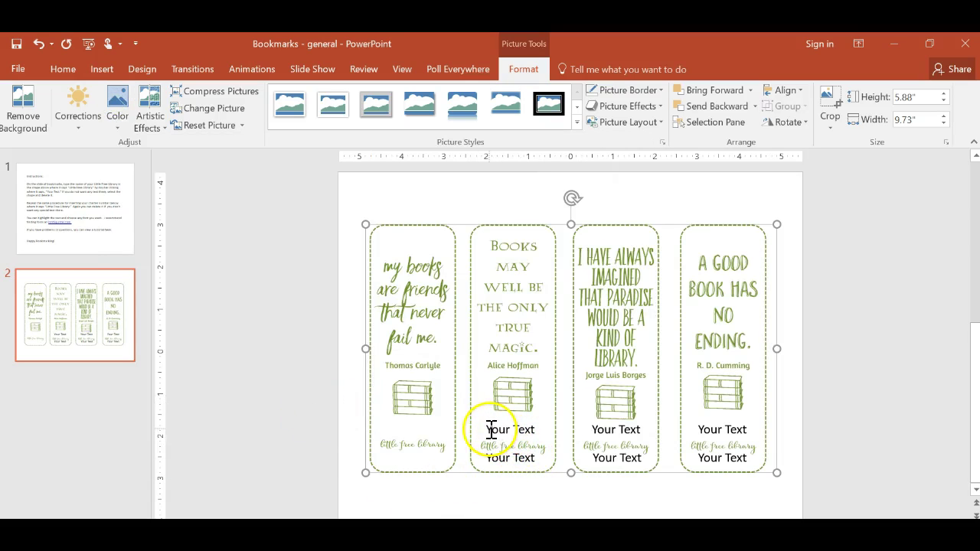
left_click_drag(486, 430, 531, 430)
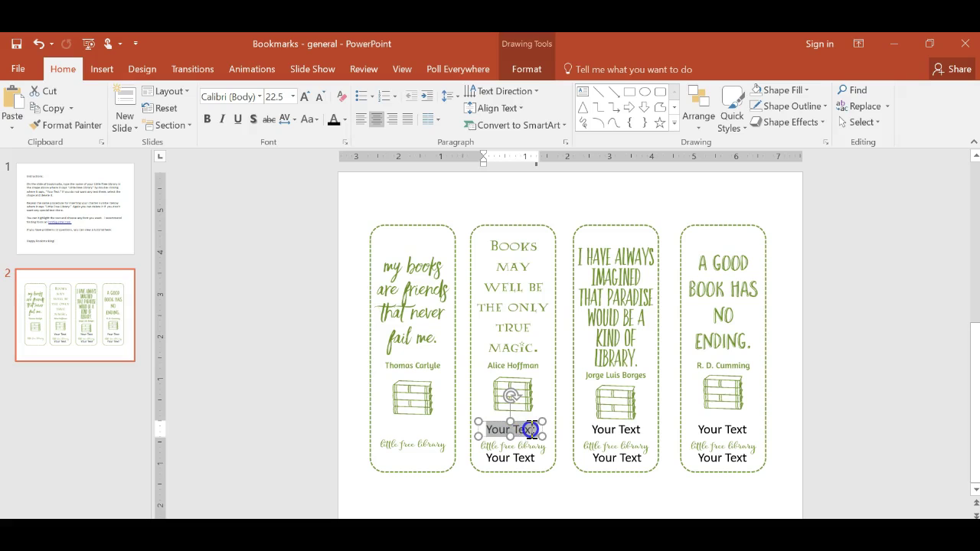
- Recolour the bookmarks picture blue, then switch it to the orange Recolor preset
left_click_drag(530, 431, 536, 431)
left_click(437, 305)
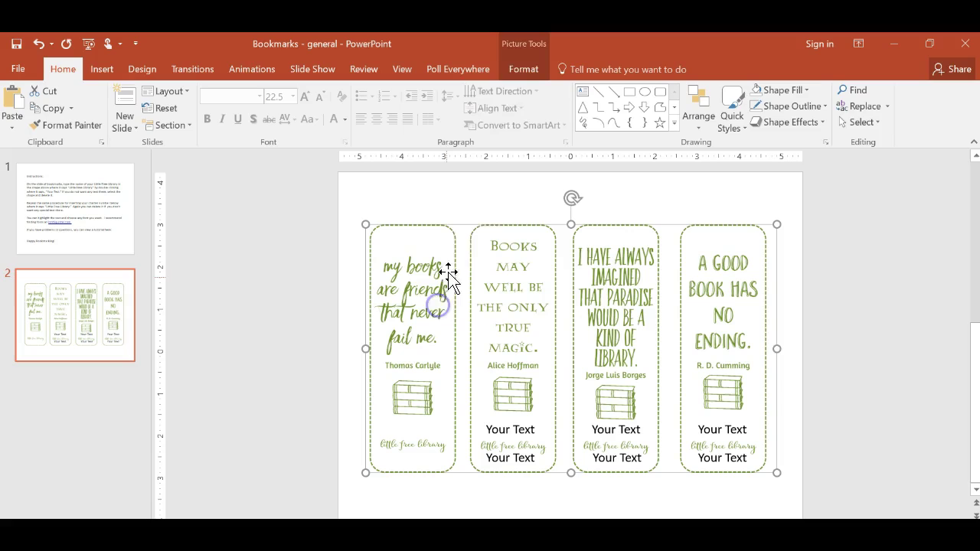
left_click(524, 69)
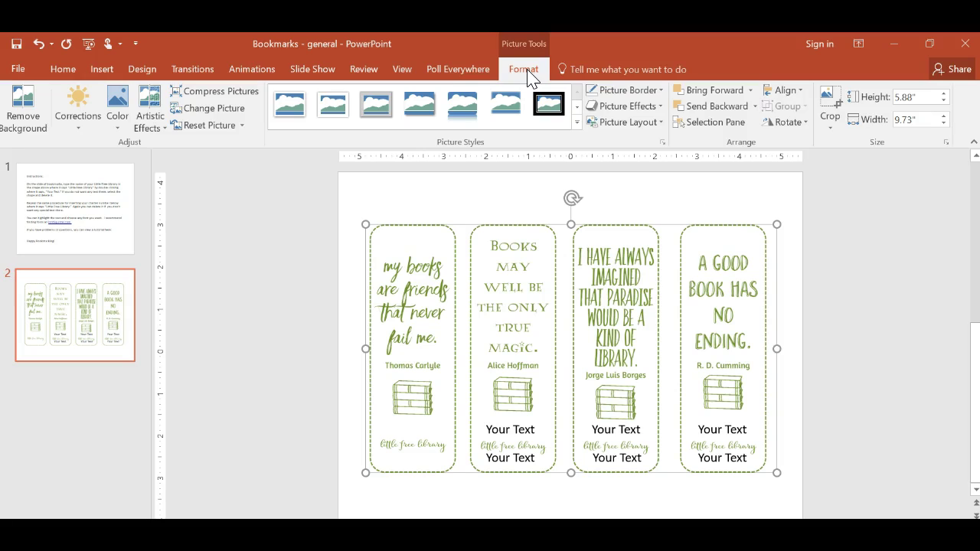
left_click(115, 115)
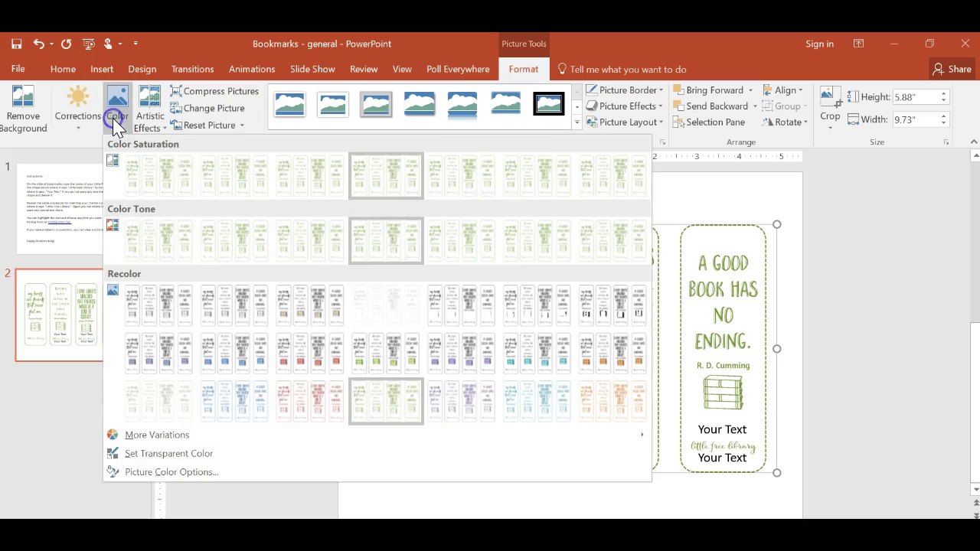
left_click(251, 393)
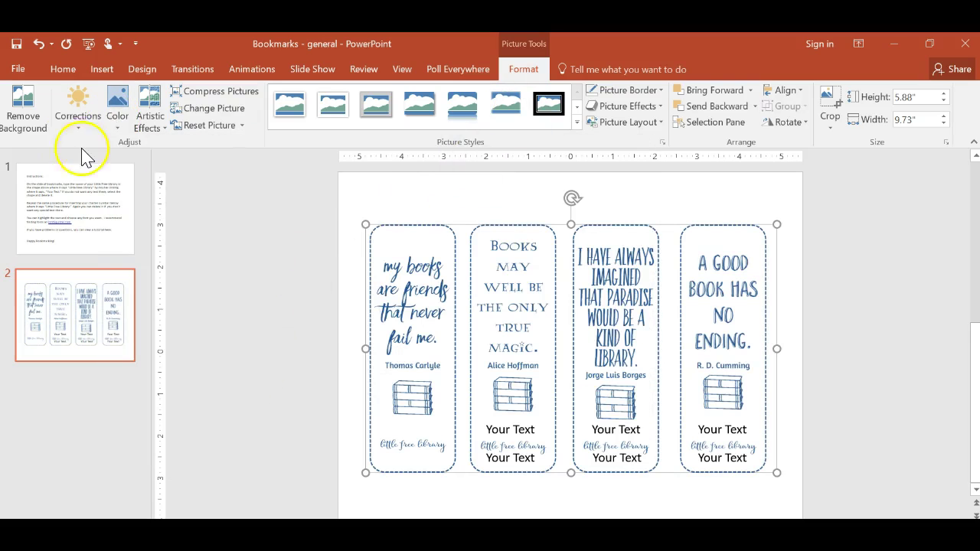
left_click(115, 119)
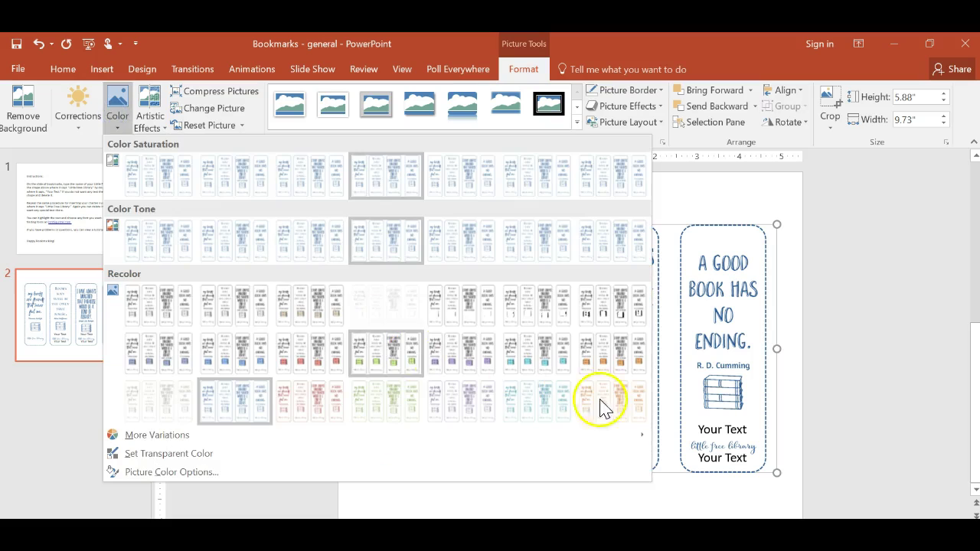
left_click(617, 411)
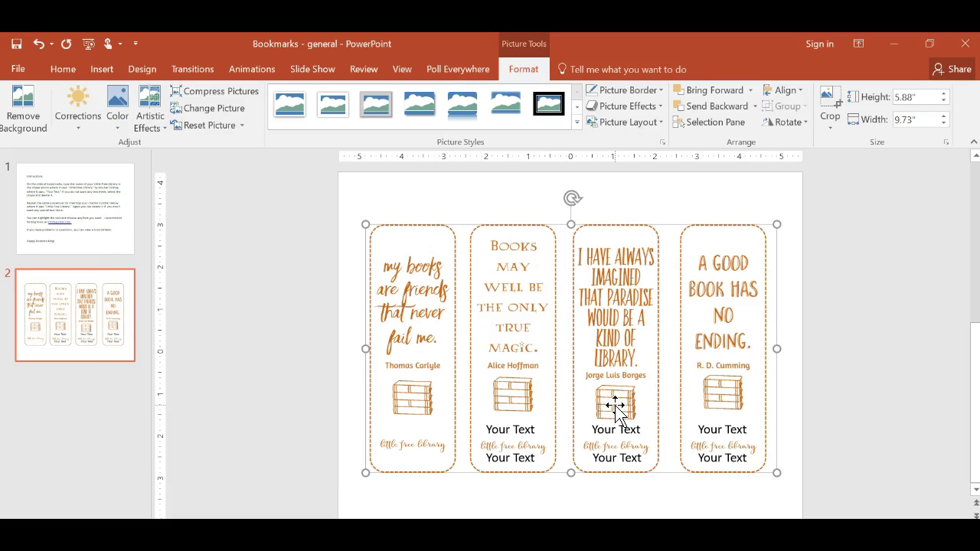